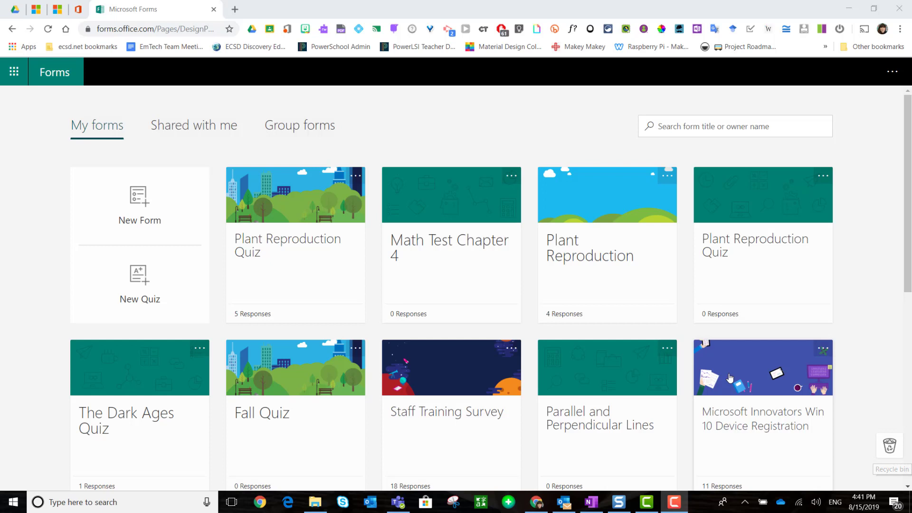
Step: Open the Plant Reproduction Quiz (5 responses) from the My forms page
left_click(317, 271)
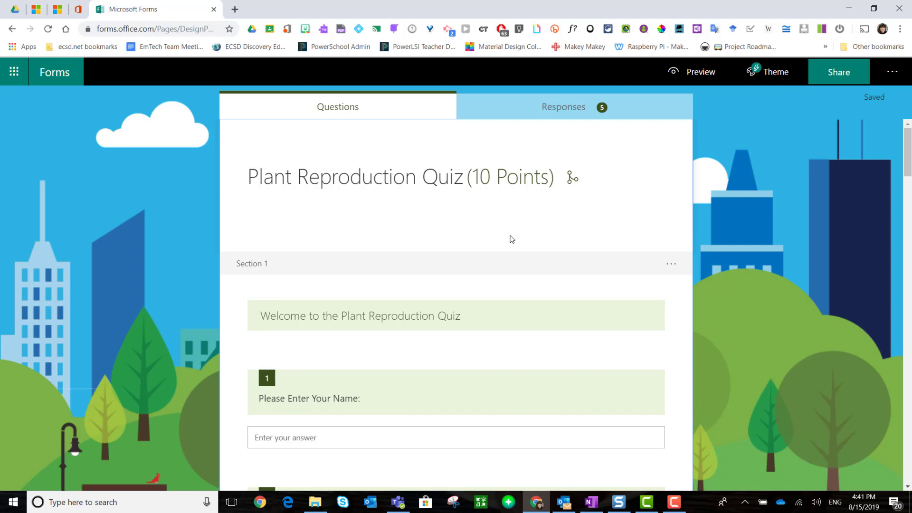
Step: Show the quiz's Responses summary and scroll through each question's results, e.g. 40% correct on question 7
left_click(563, 108)
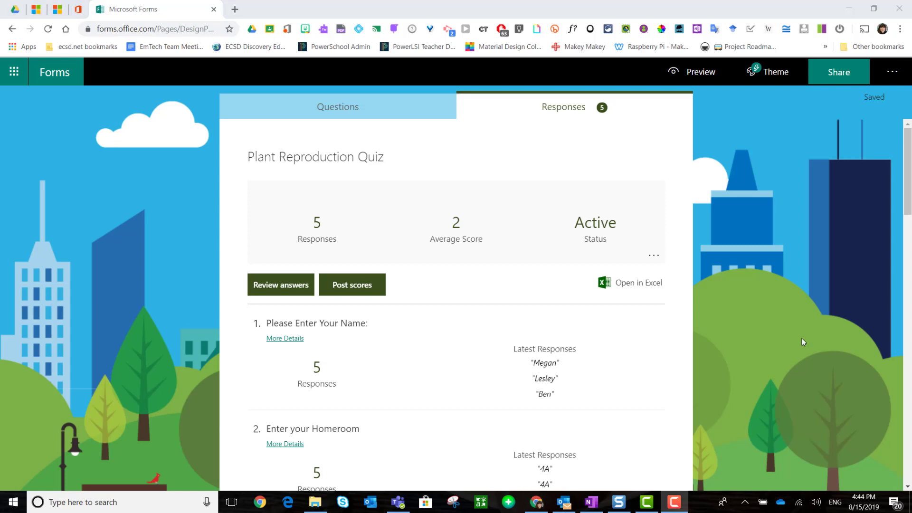
scroll(802, 341, "down", 5)
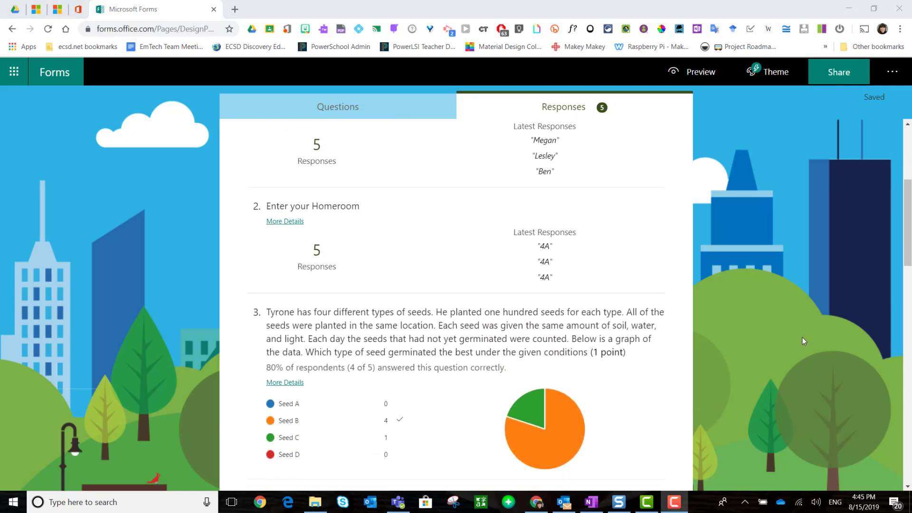
scroll(795, 322, "down", 1)
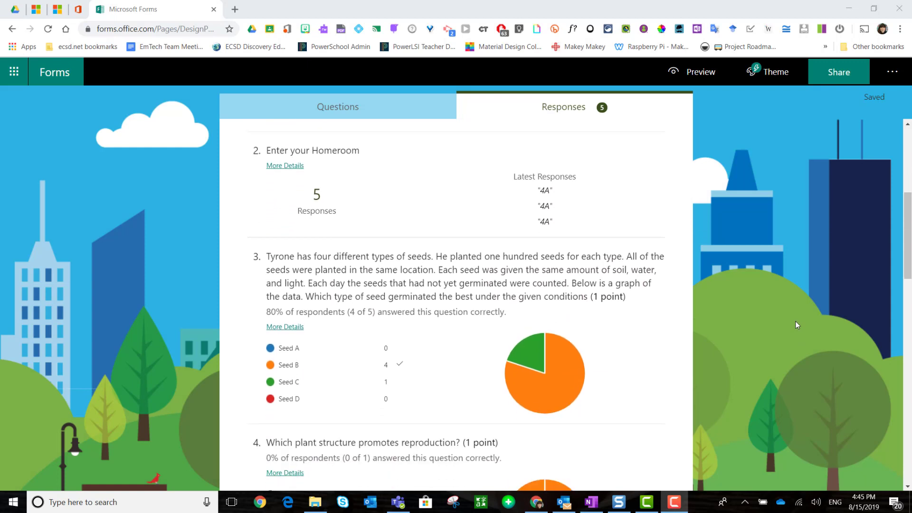
scroll(796, 325, "down", 1)
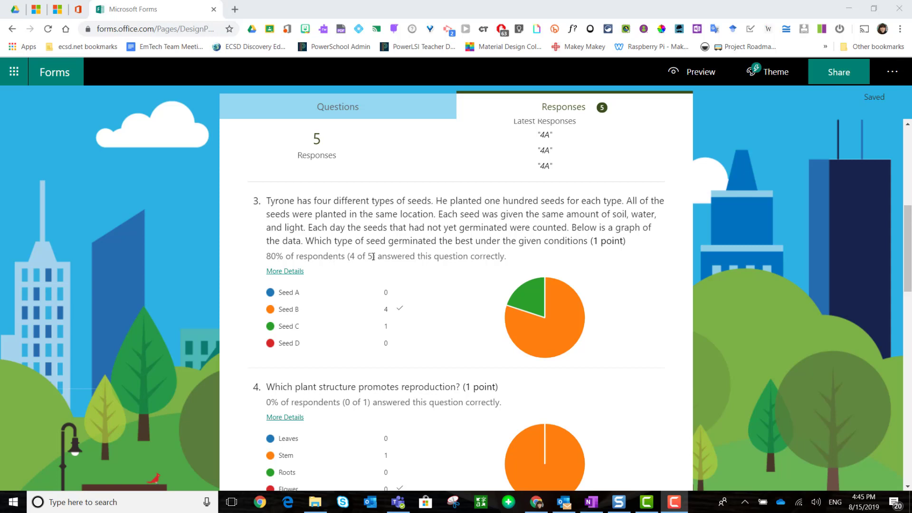
mouse_move(398, 311)
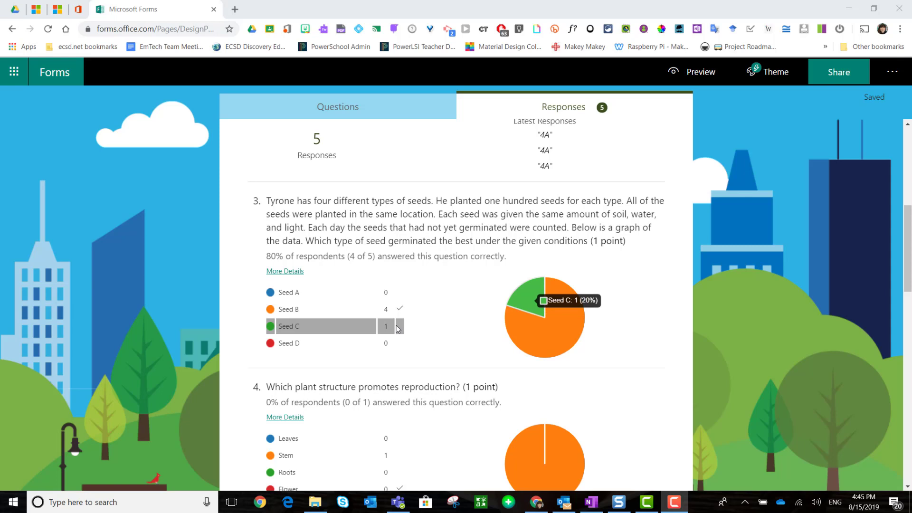
scroll(698, 323, "down", 3)
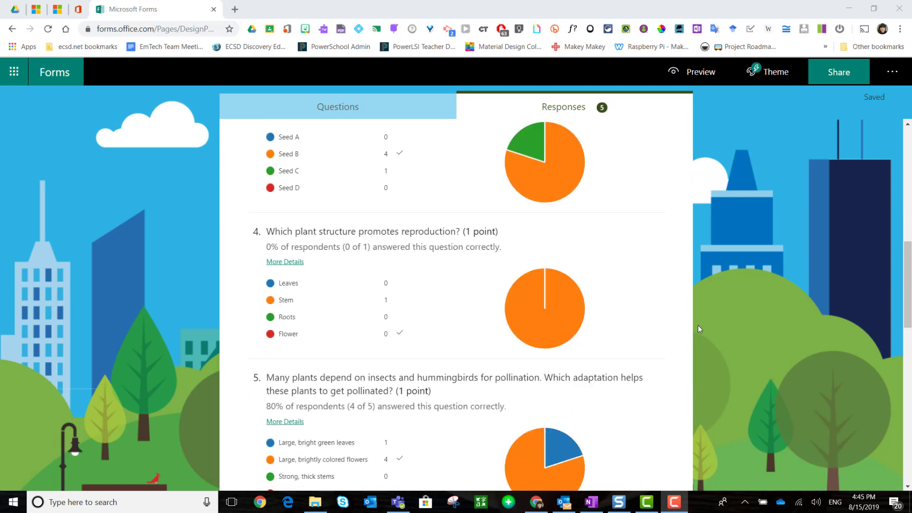
scroll(698, 326, "down", 4)
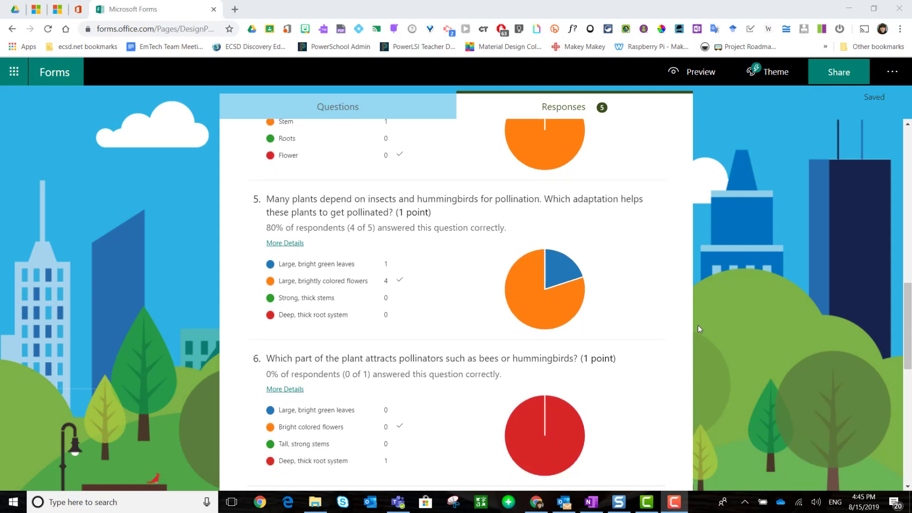
scroll(697, 327, "down", 7)
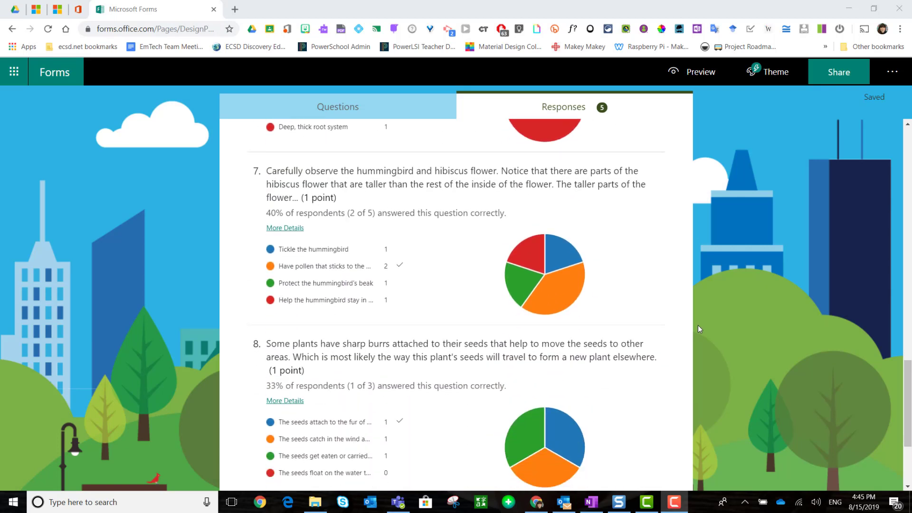
scroll(697, 325, "down", 3)
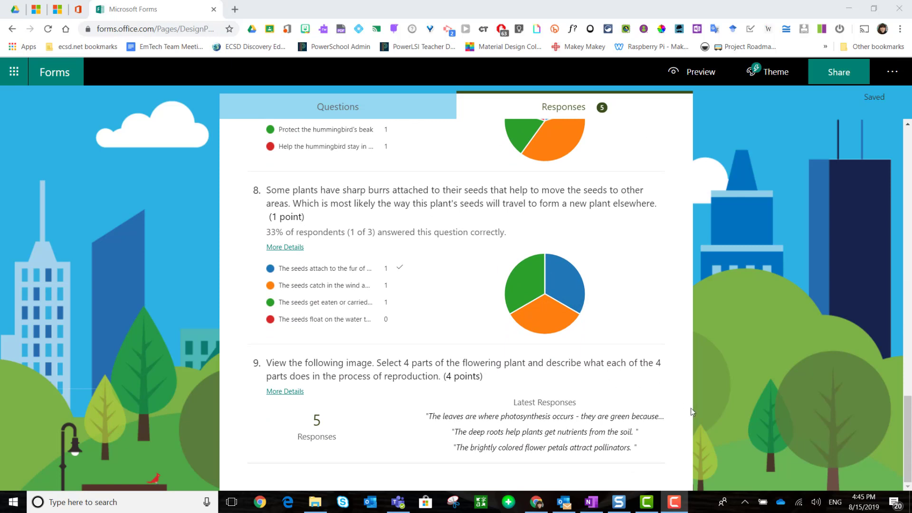
mouse_move(620, 436)
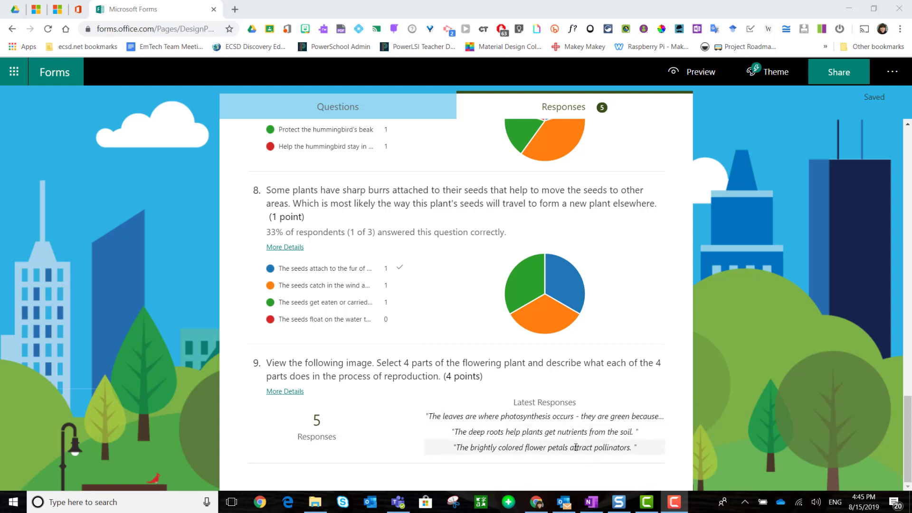
mouse_move(569, 416)
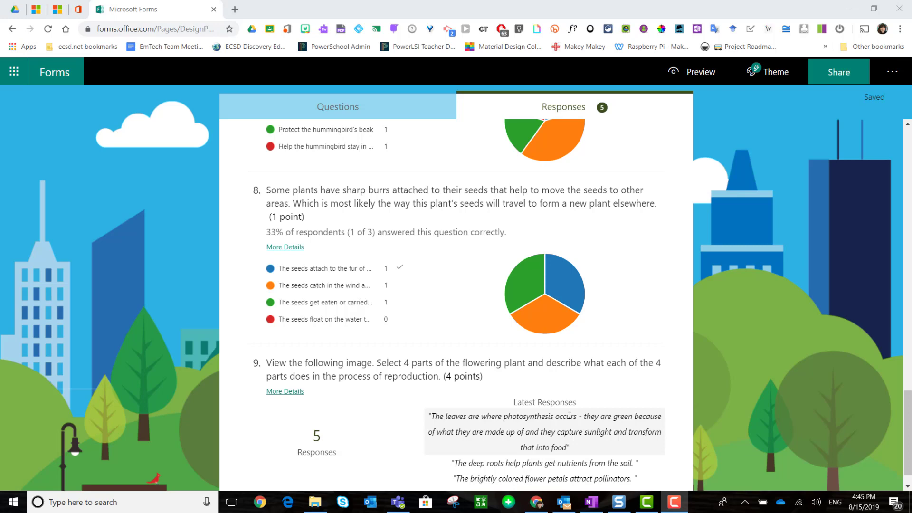
scroll(736, 423, "up", 6)
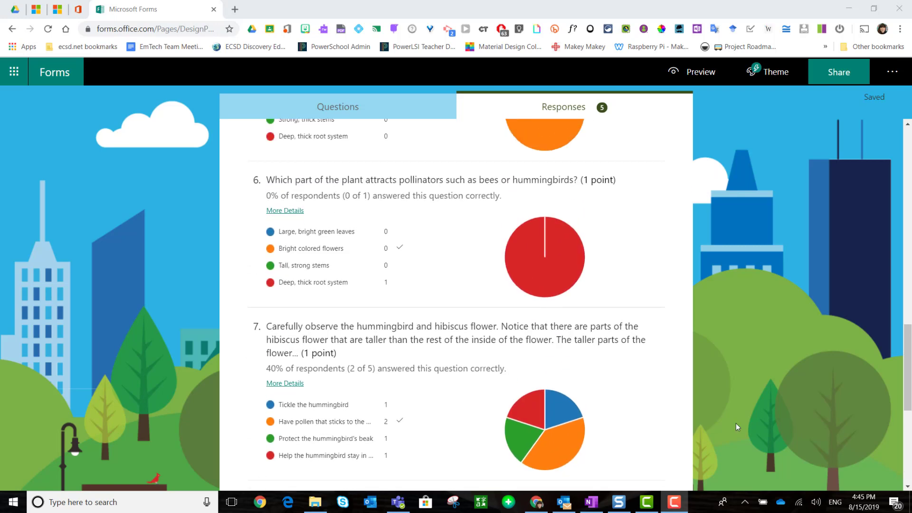
scroll(736, 423, "up", 14)
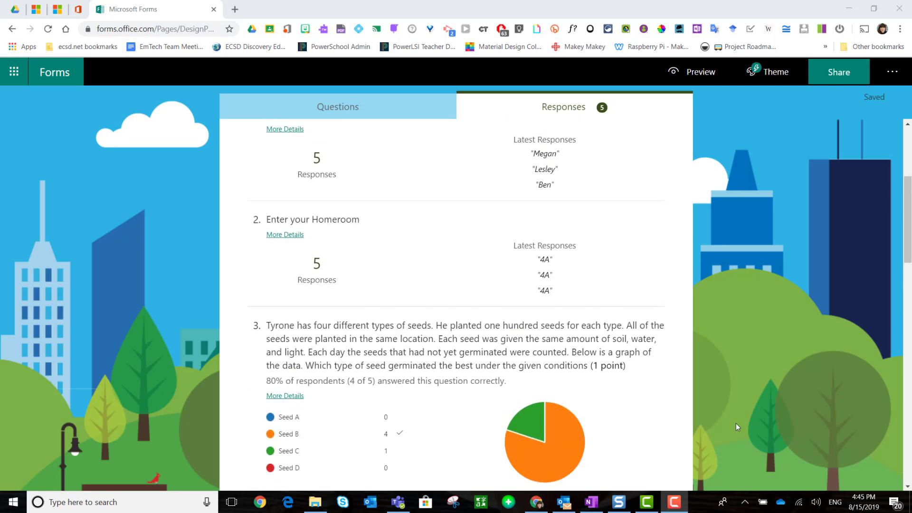
scroll(736, 423, "up", 5)
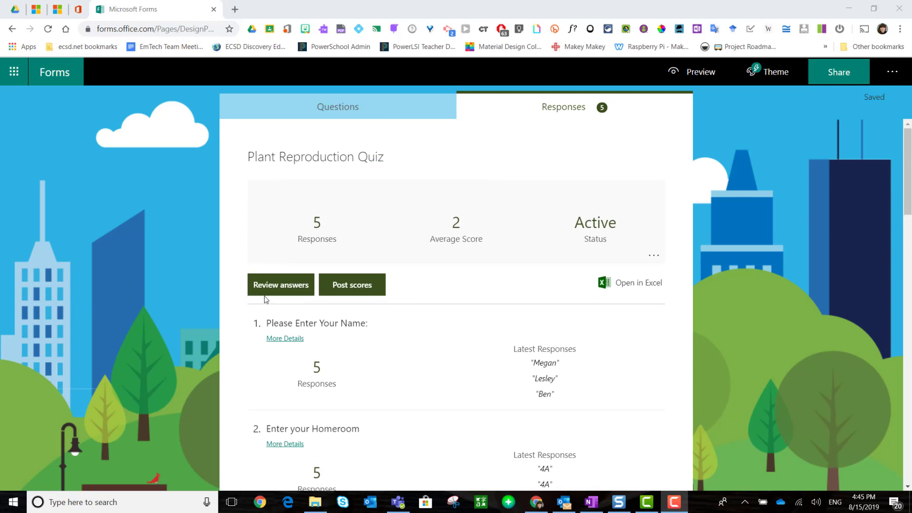
Step: Open Review answers and scroll the People view to question 7's written answer, worth 4 pts
left_click(288, 291)
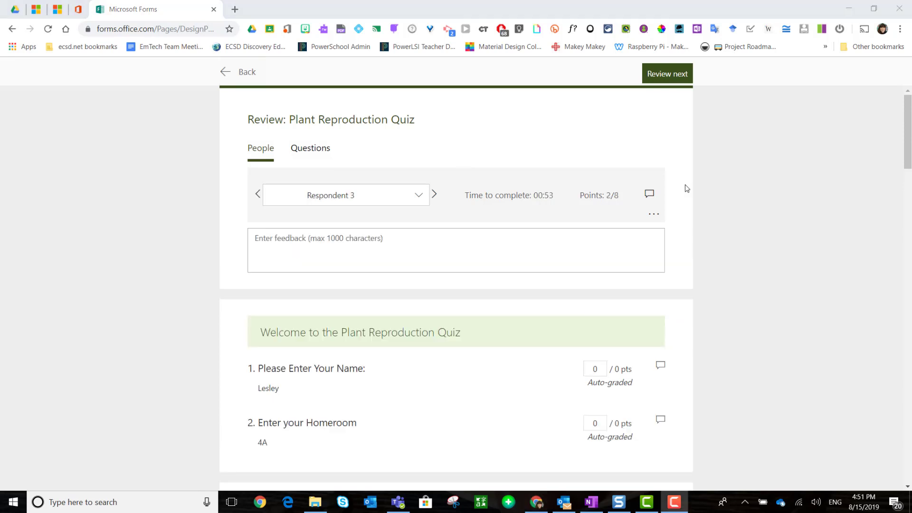
scroll(730, 185, "down", 4)
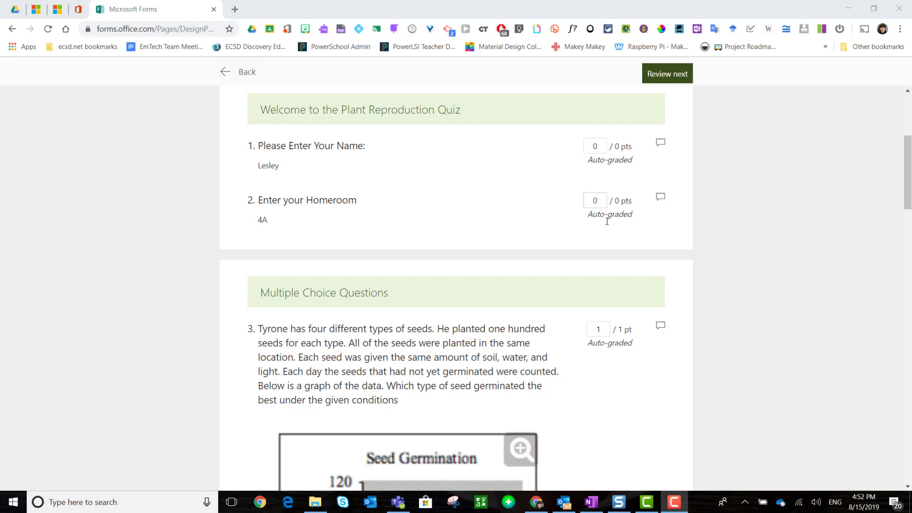
scroll(744, 350, "down", 2)
scroll(744, 349, "down", 1)
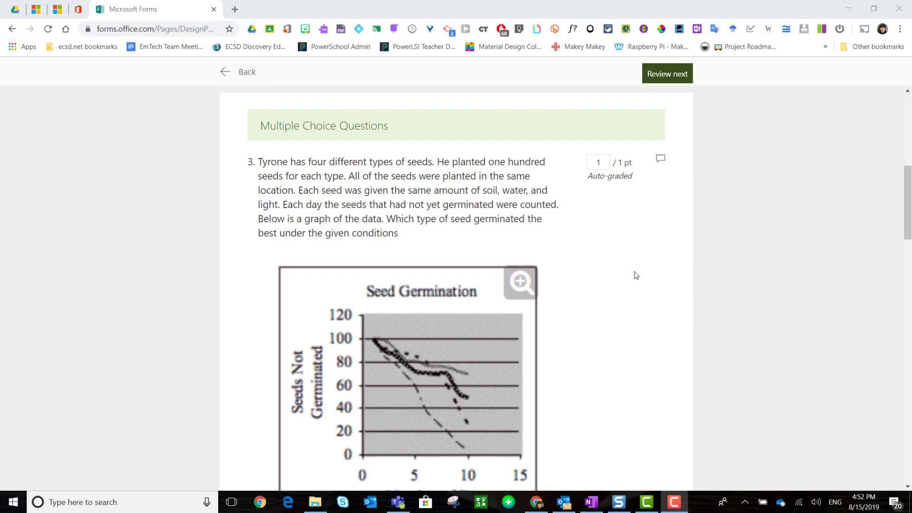
scroll(636, 276, "down", 8)
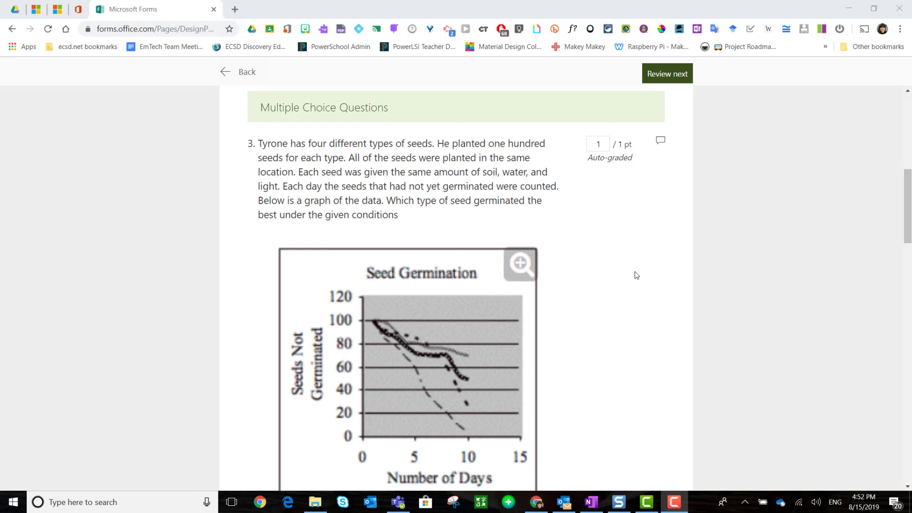
scroll(638, 276, "down", 10)
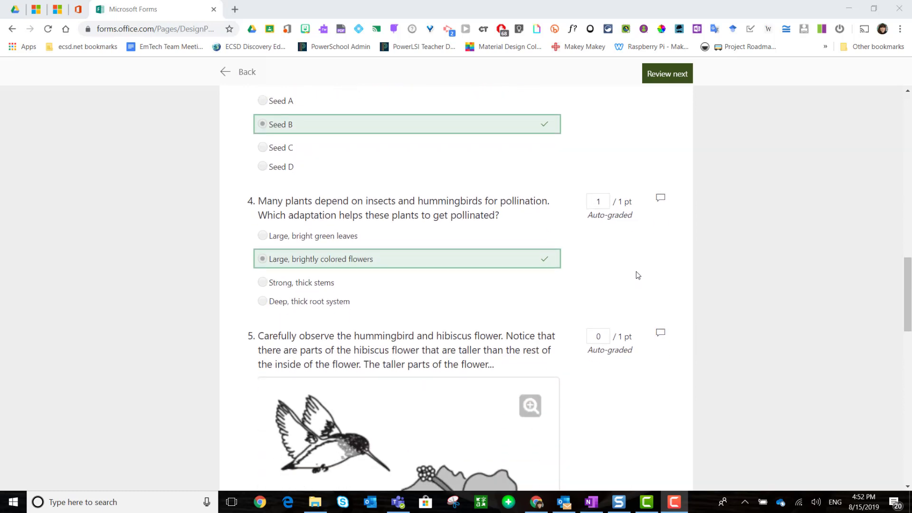
scroll(640, 274, "down", 1)
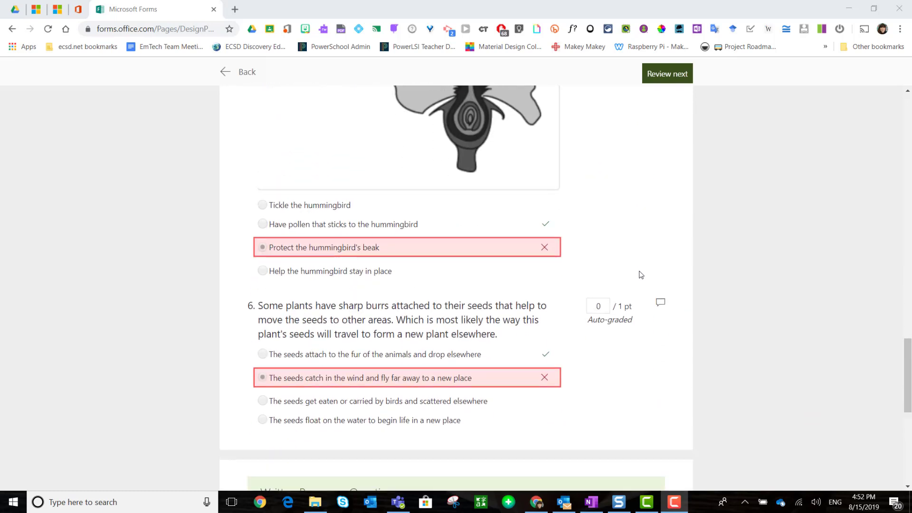
scroll(624, 256, "down", 2)
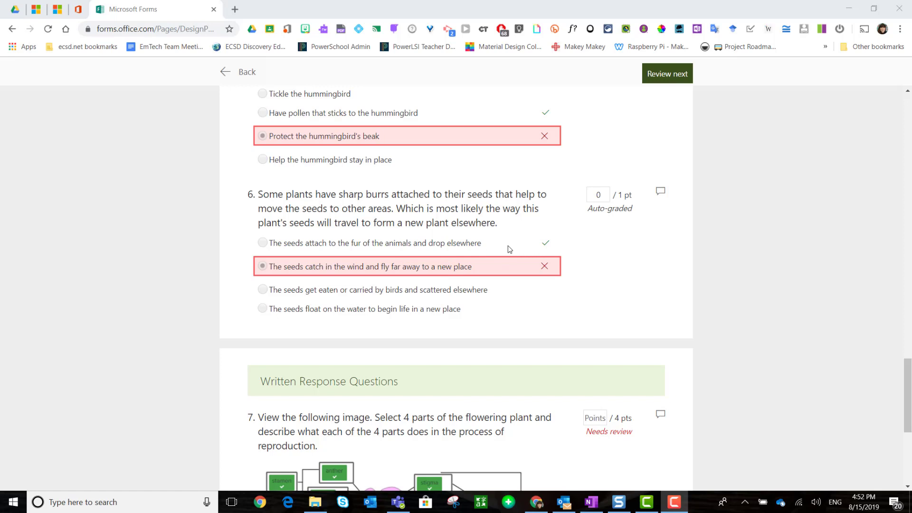
scroll(670, 307, "down", 6)
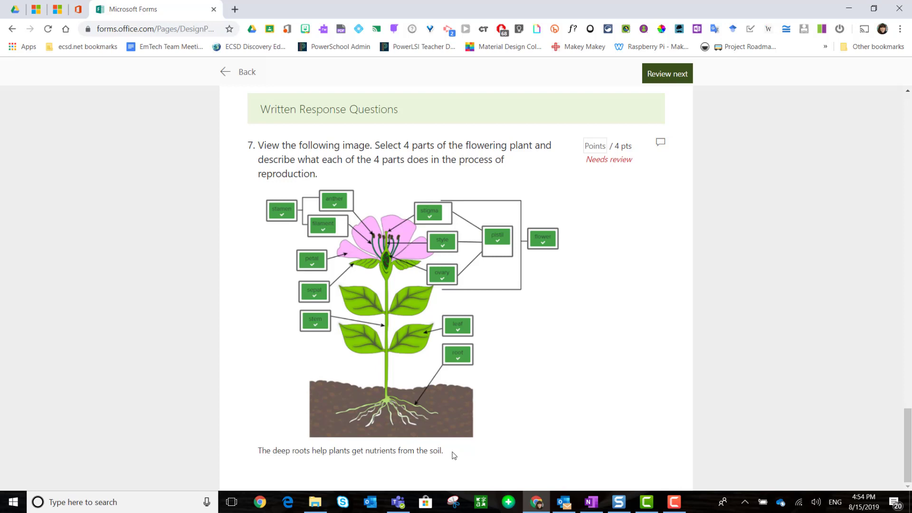
Step: Score question 7's written answer 2 of 4 points and start its feedback comment
left_click(598, 149)
type("2")
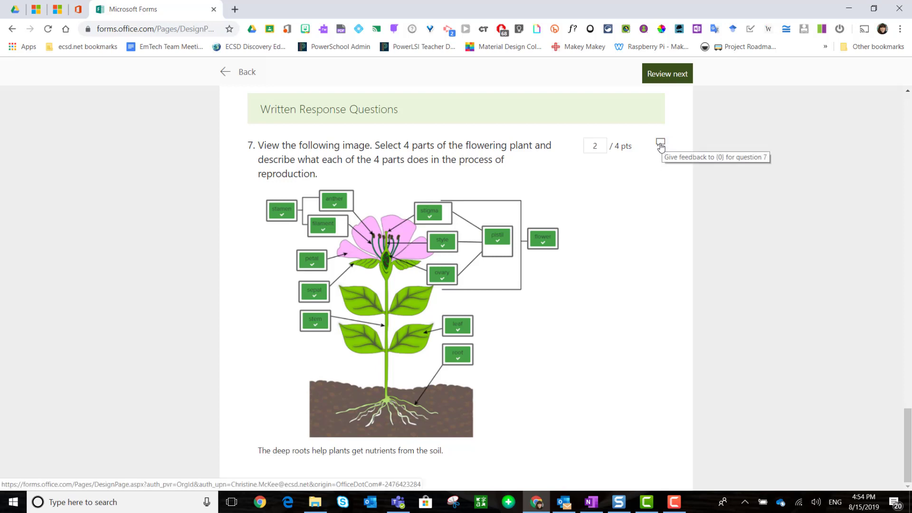
left_click(660, 144)
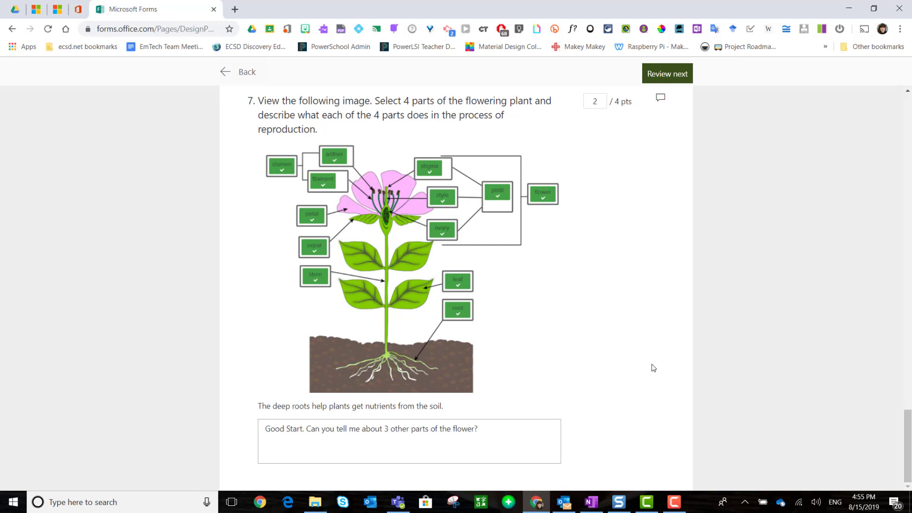
Step: Advance to Respondent 4's response (2/8 points) and look over its answers
left_click(678, 76)
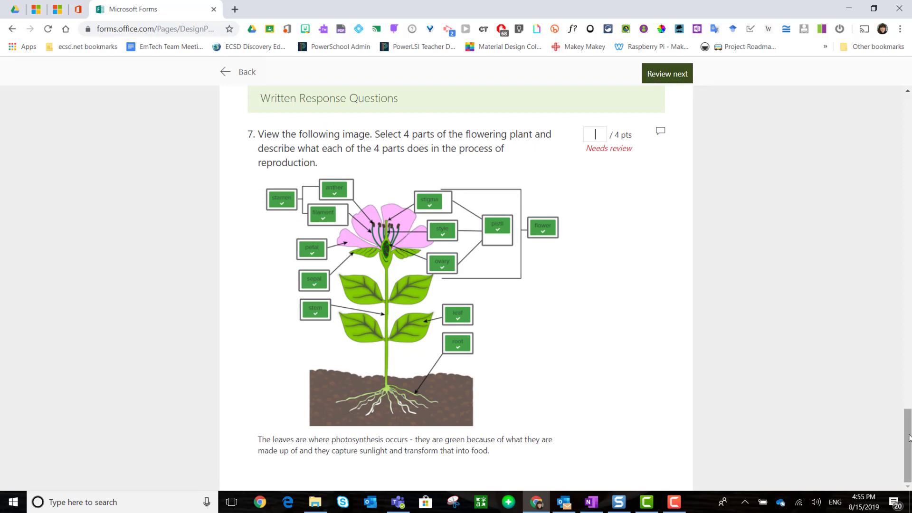
left_click_drag(906, 430, 908, 93)
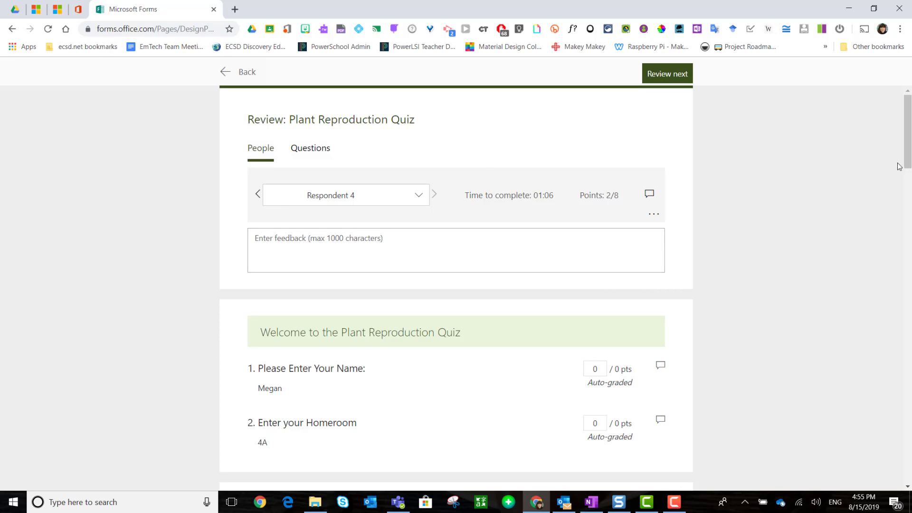
left_click_drag(906, 163, 907, 183)
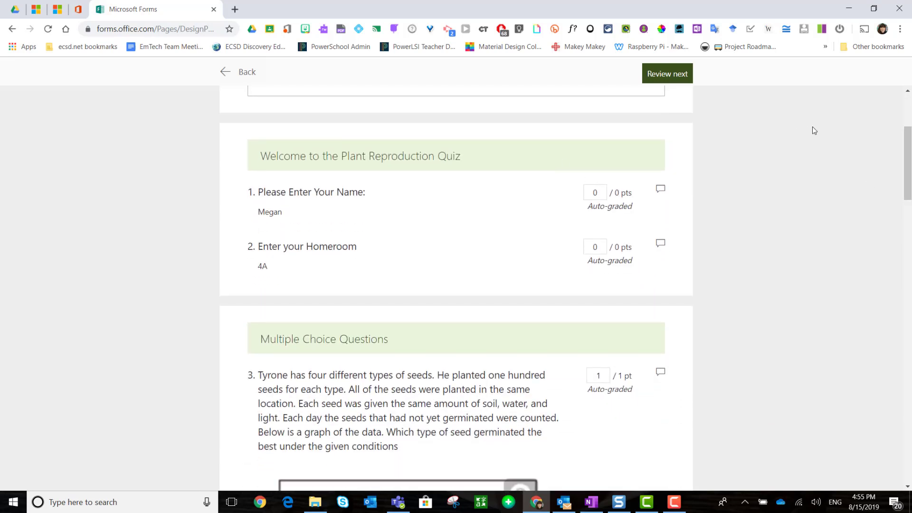
left_click_drag(907, 155, 910, 435)
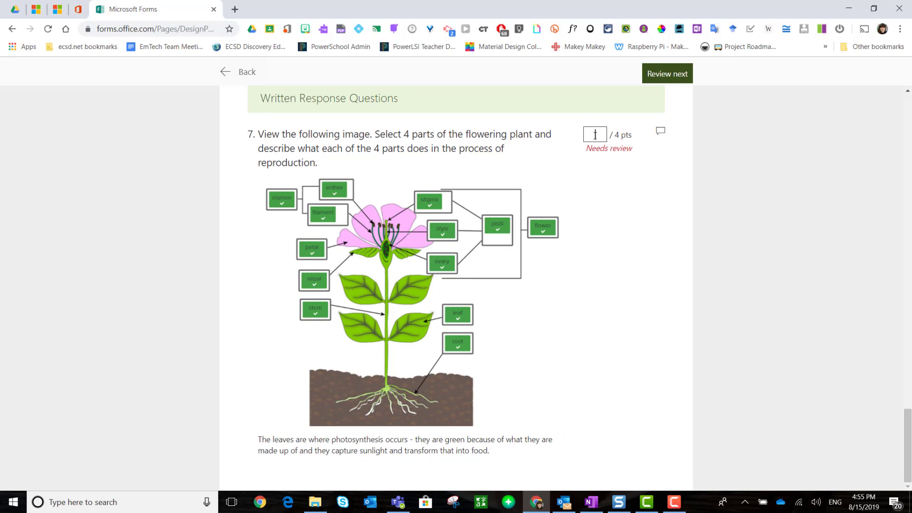
left_click_drag(907, 423, 907, 109)
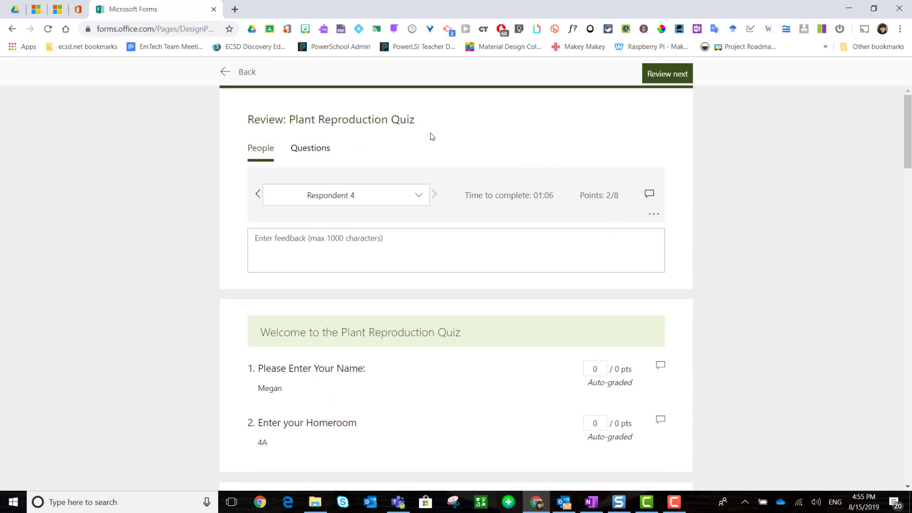
Step: Switch the review back to Respondent 3's response, showing 4/8 points
left_click(418, 200)
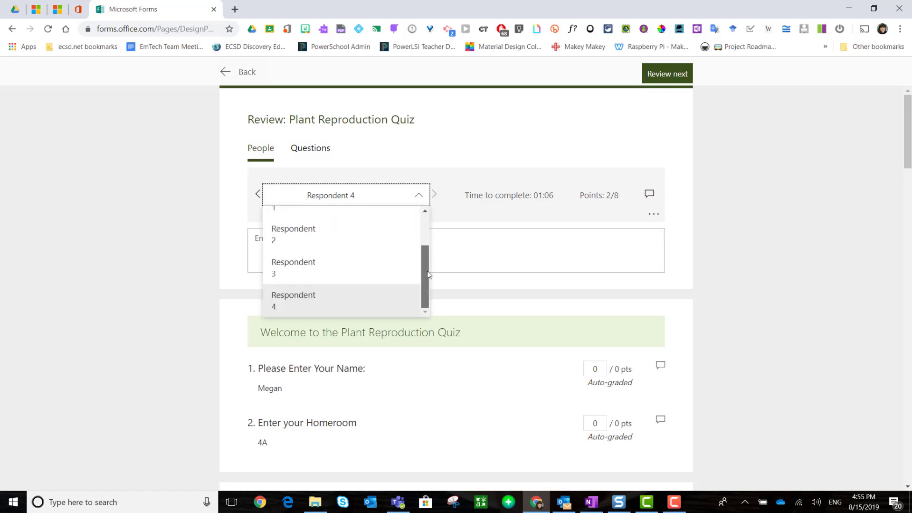
left_click(422, 202)
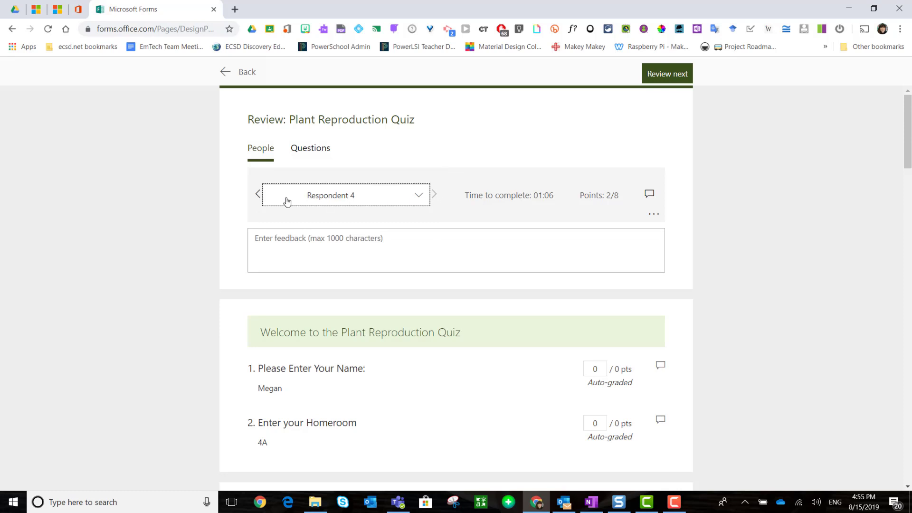
left_click(257, 194)
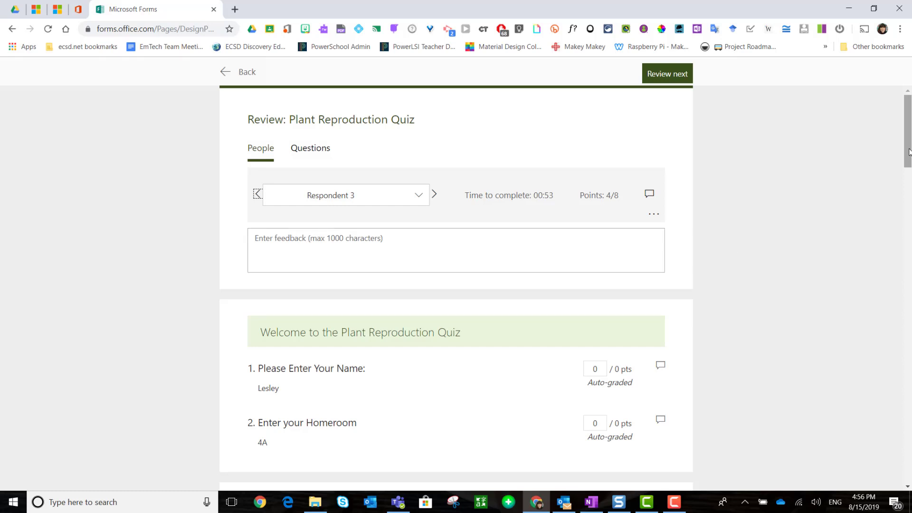
Step: Go to Respondent 2 and post their score so the results reach the student
key("Return")
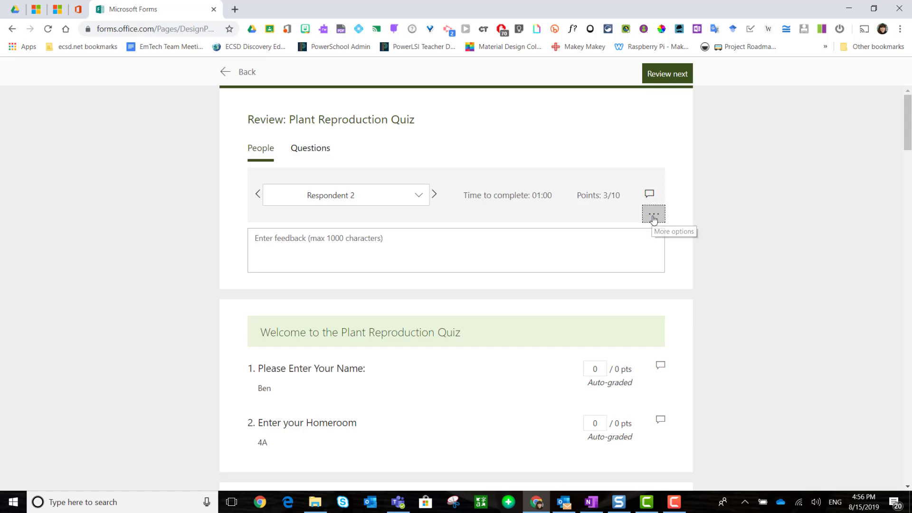
left_click(654, 216)
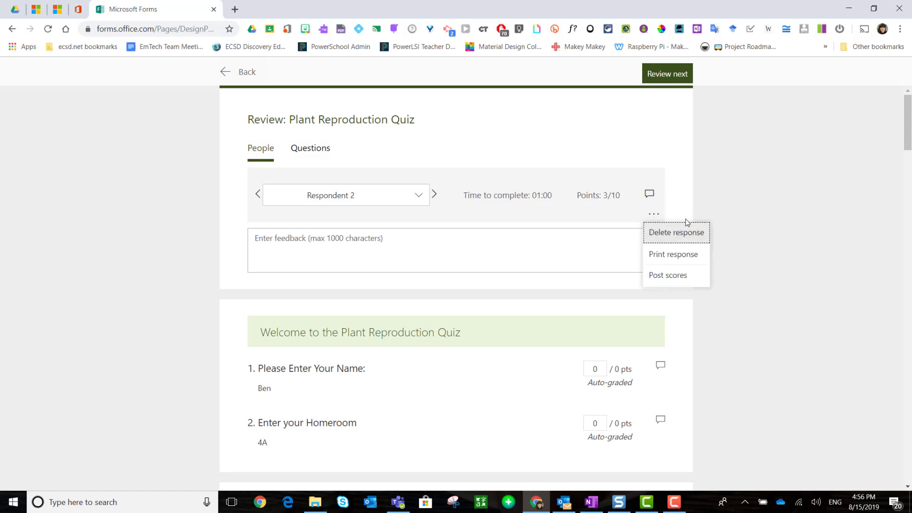
left_click(671, 280)
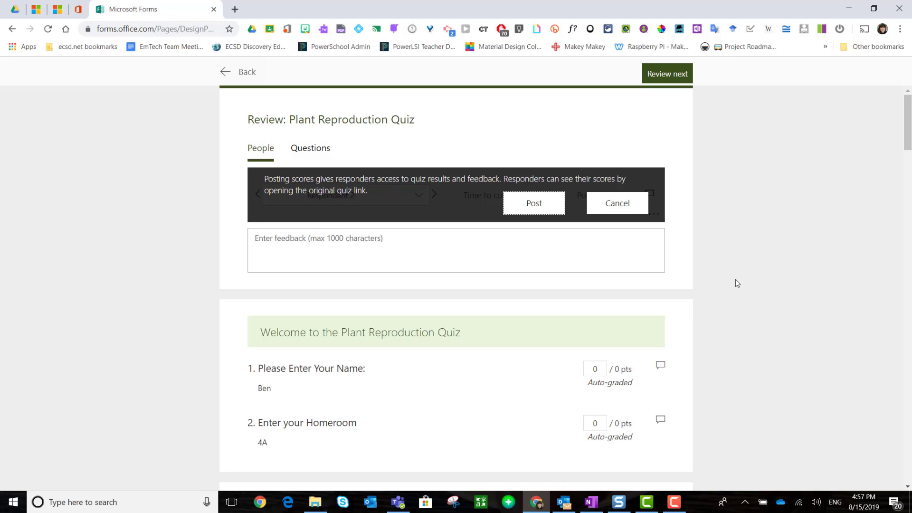
left_click(533, 206)
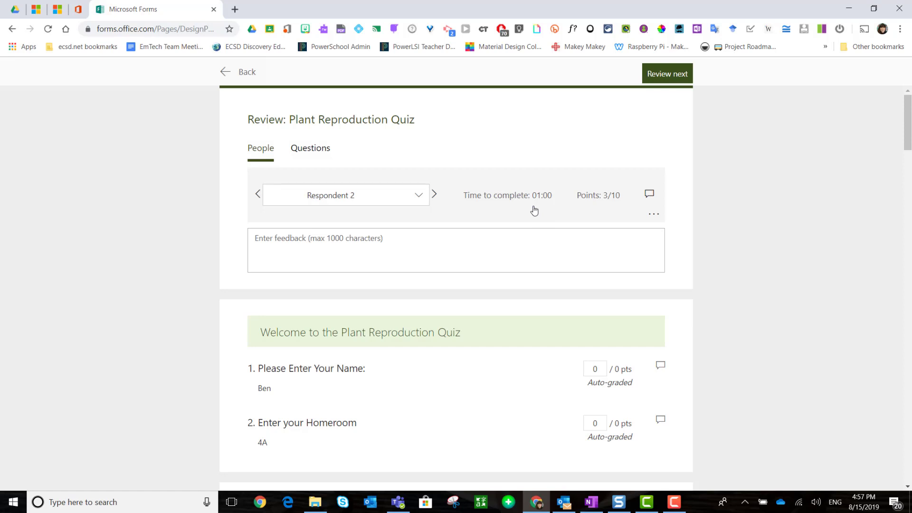
Step: Return to the responses summary and export responses as Plant Reproduction Quiz(1-5).xlsx
left_click(238, 73)
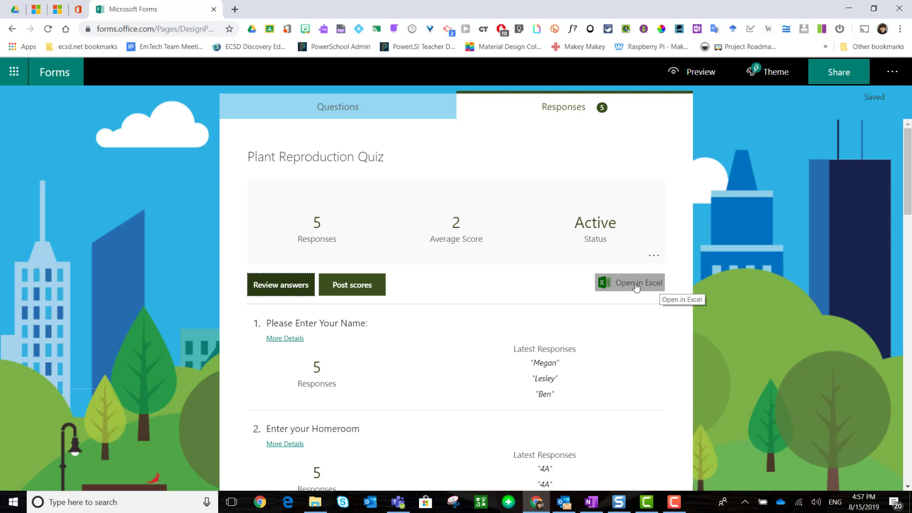
left_click(636, 287)
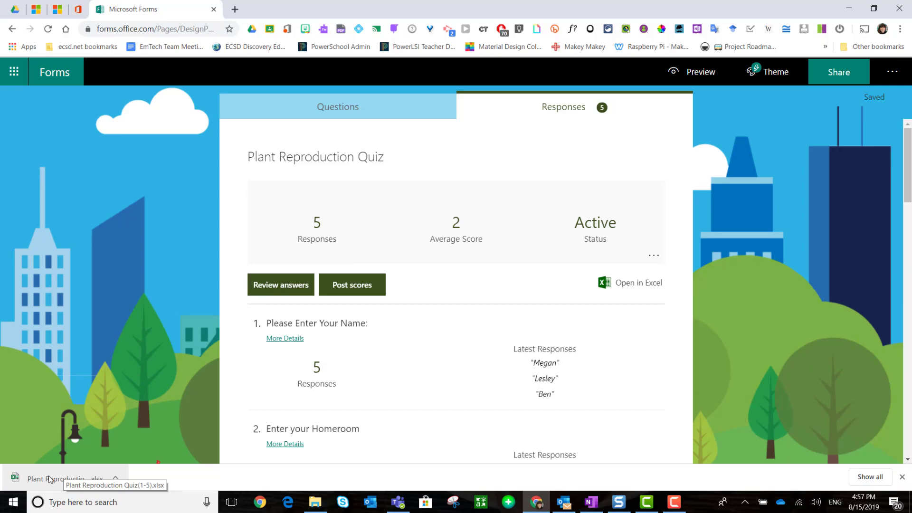
Step: Open Plant Reproduction Quiz(1-5).xlsx in Excel and scroll across the answer and points columns
left_click(49, 479)
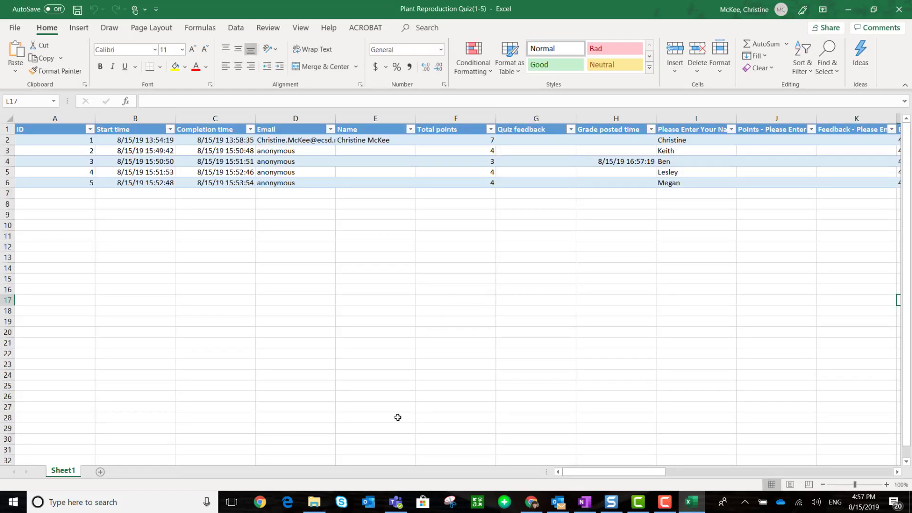
left_click_drag(610, 471, 620, 469)
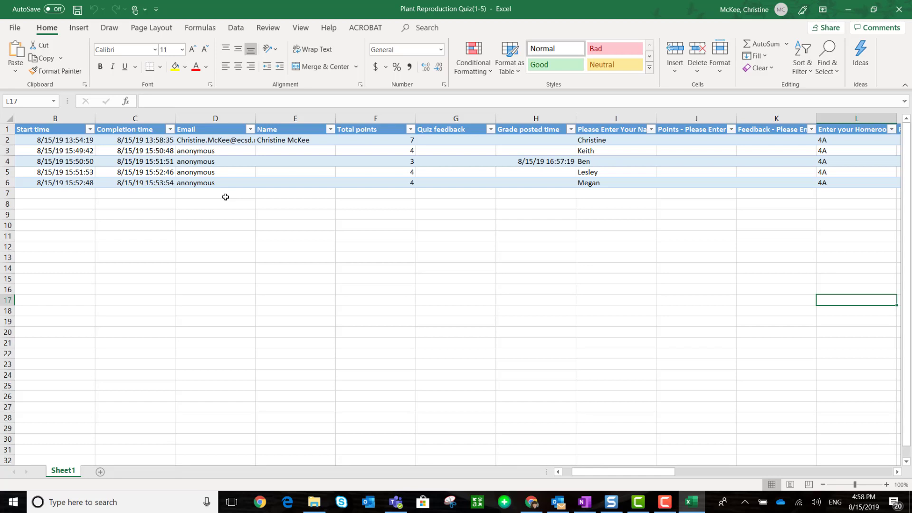
left_click_drag(590, 474, 637, 476)
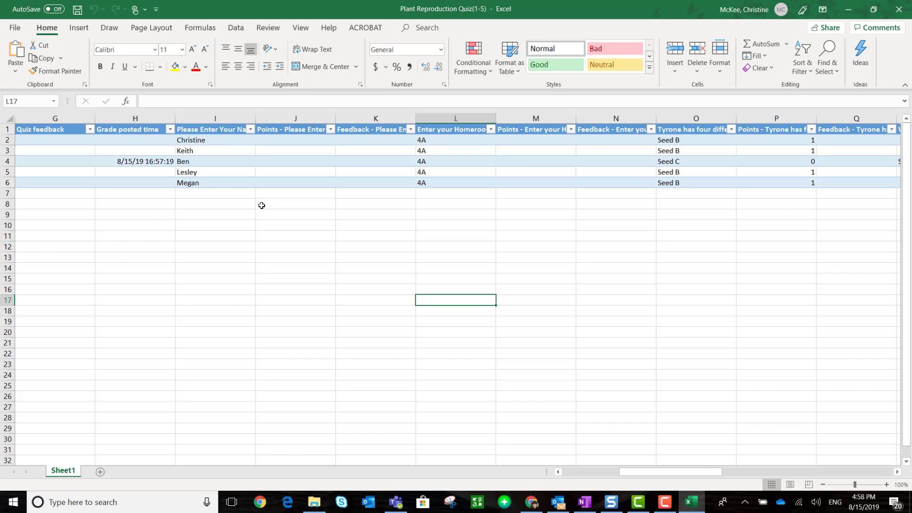
left_click_drag(722, 473, 736, 476)
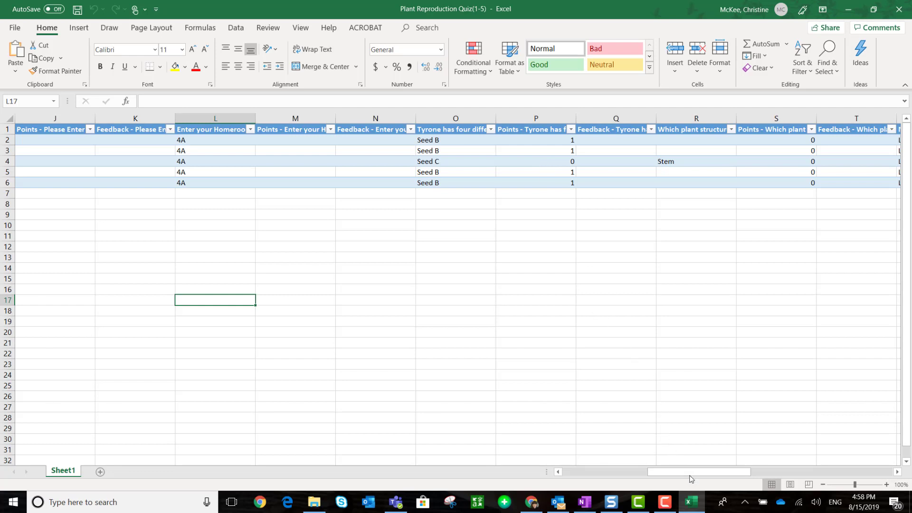
left_click_drag(690, 473, 829, 481)
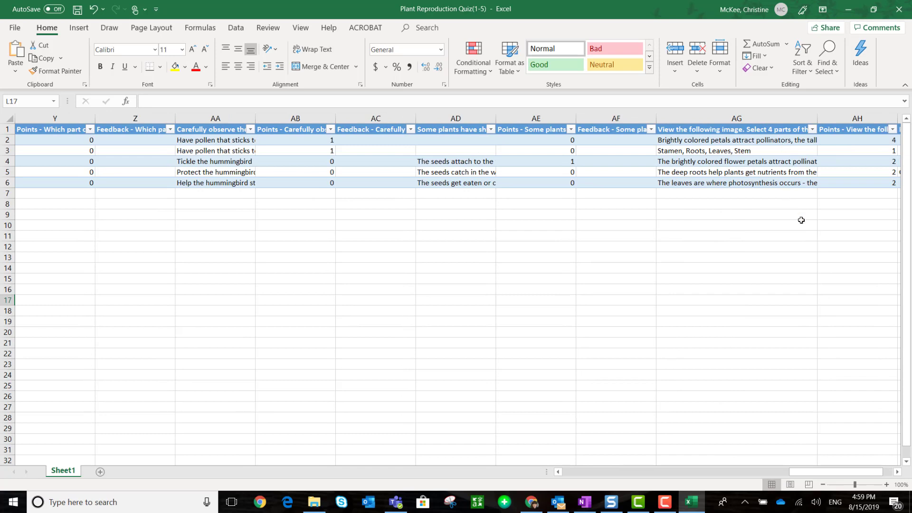
left_click_drag(838, 472, 847, 472)
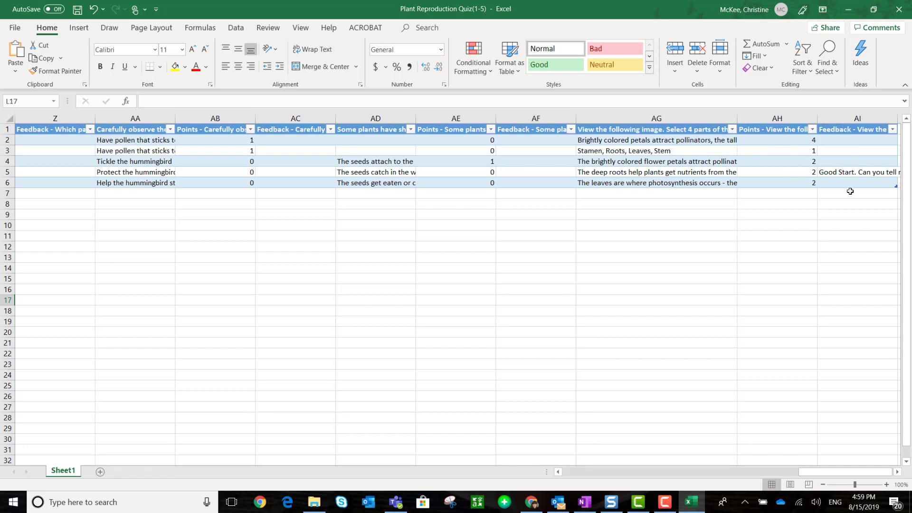
Step: Minimize Excel to bring back the Forms responses summary (5 responses, average score 2)
left_click(691, 502)
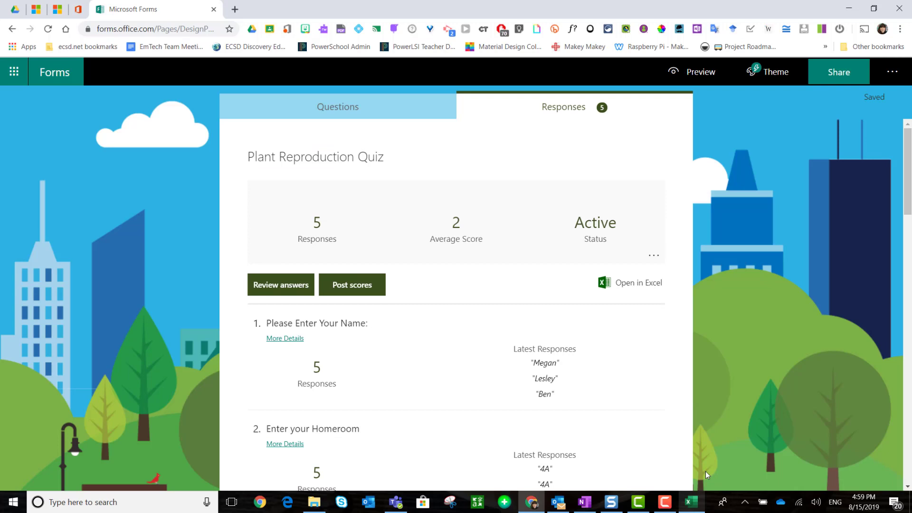